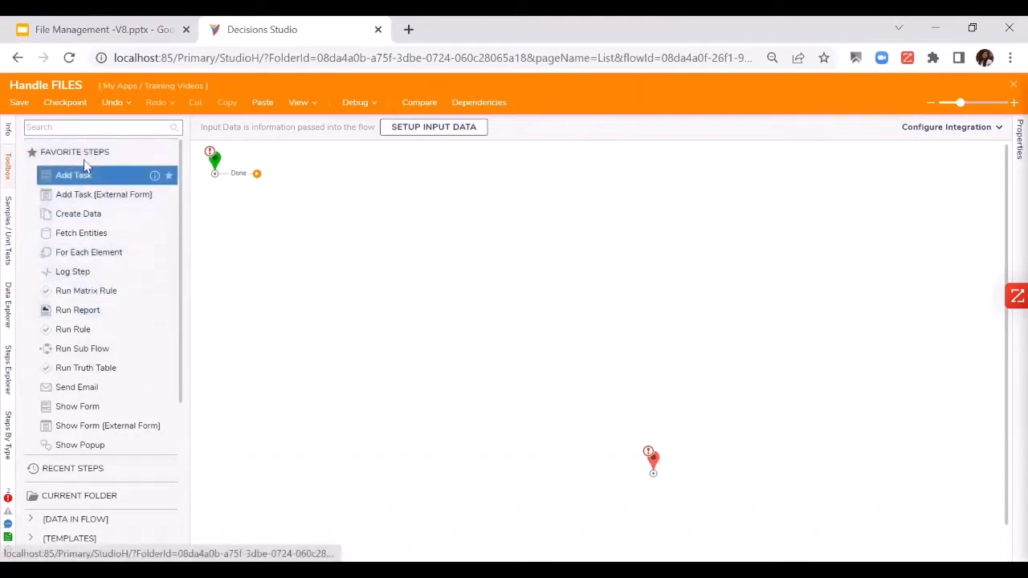
Step: Add a Create Data step to the flow, connected directly after the start step
click(84, 127)
text(c)
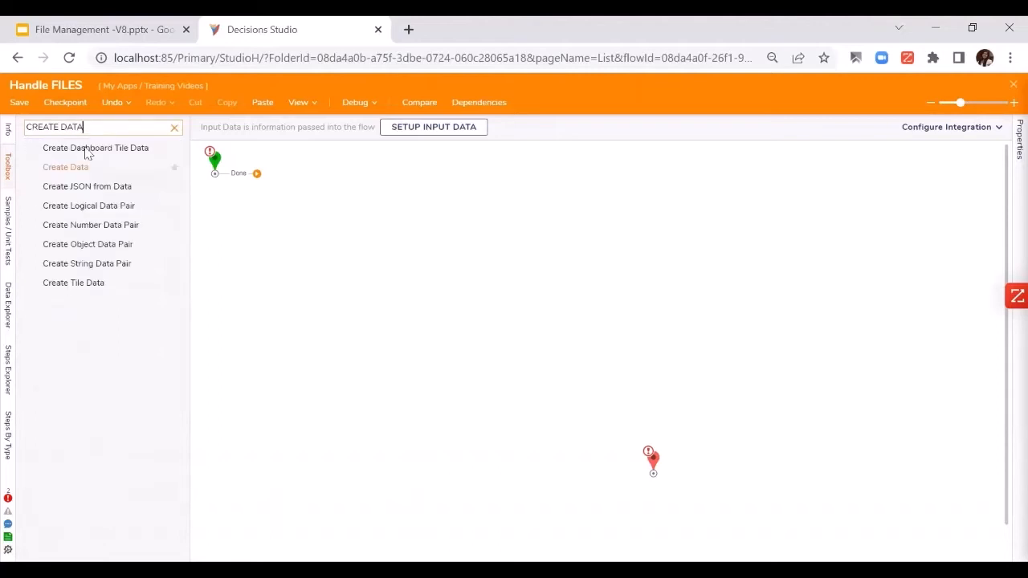
drag(87, 167, 289, 234)
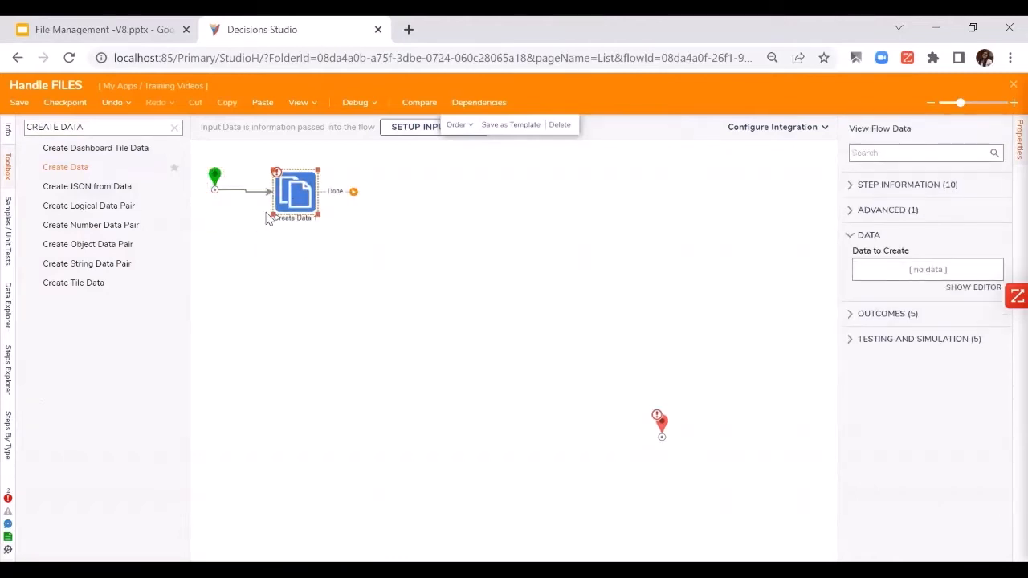
Step: Define a data item named File Upload of type File Data in the Create Data step and save the definition
click(973, 288)
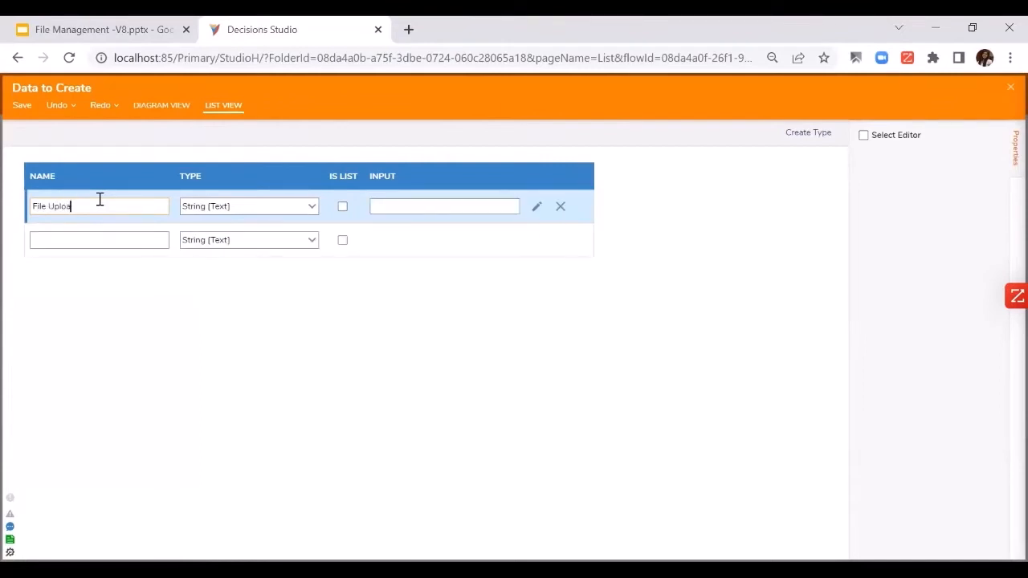
click(260, 208)
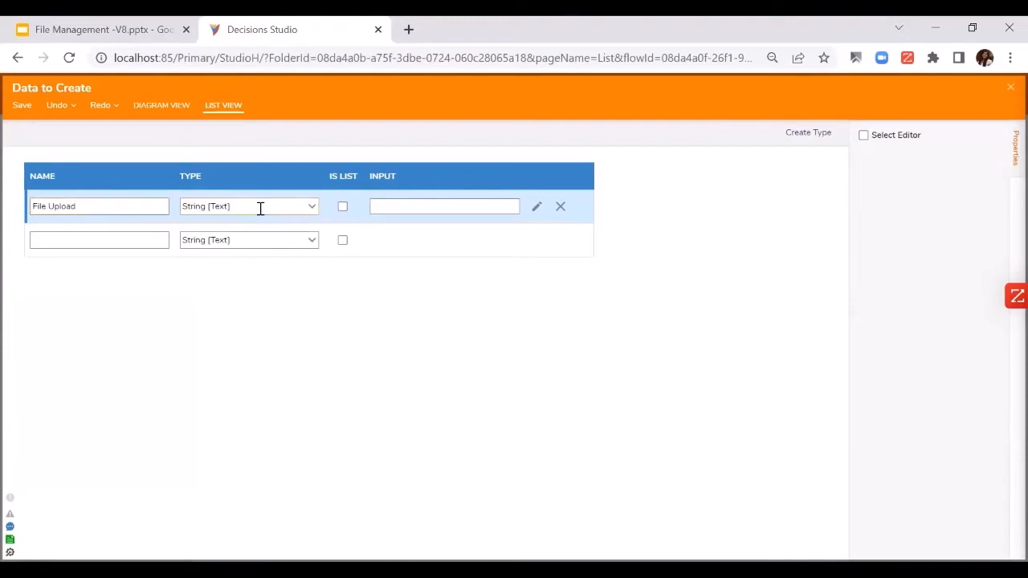
click(260, 208)
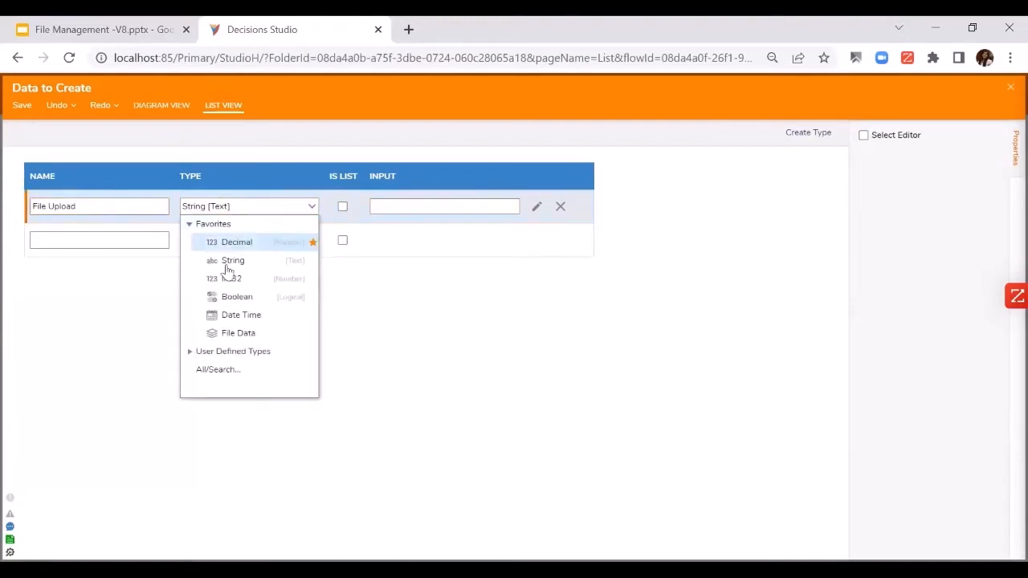
triple_click(255, 210)
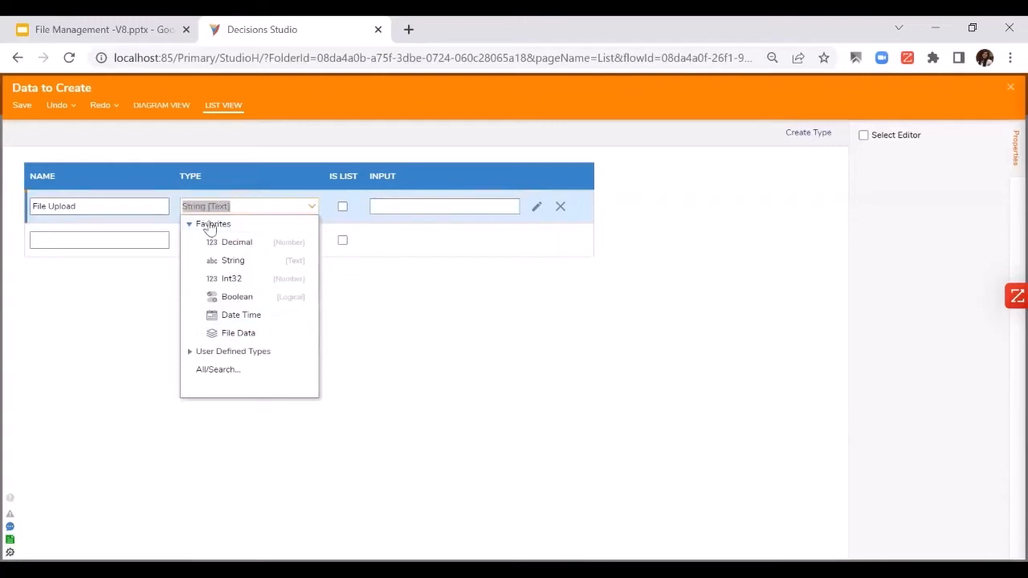
click(243, 334)
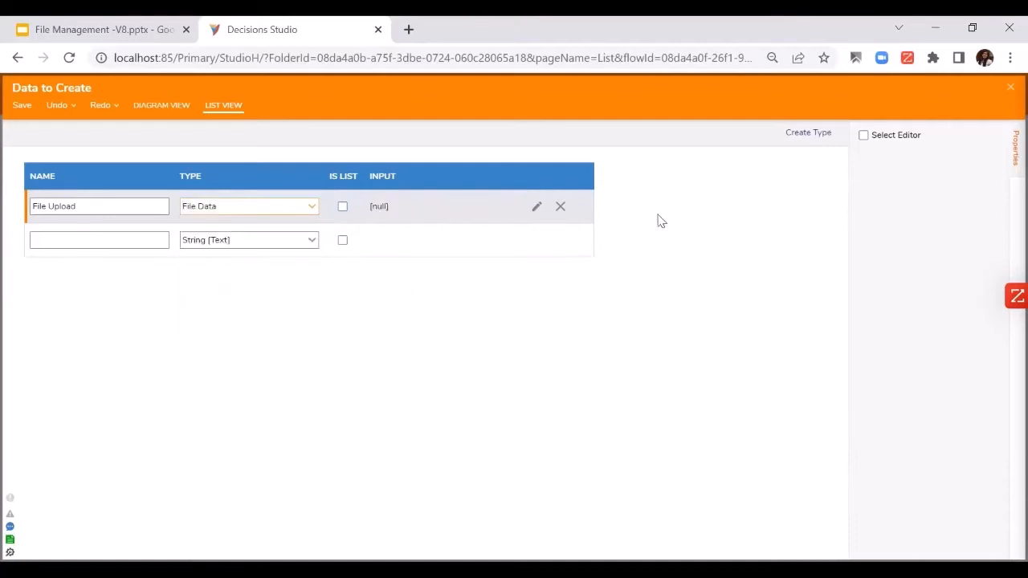
click(1009, 90)
click(654, 349)
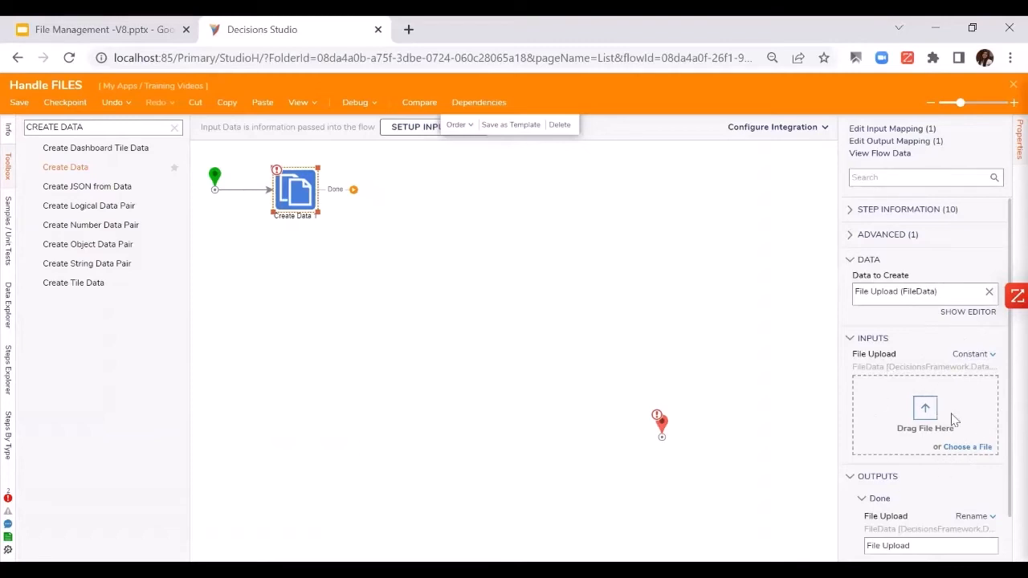
Step: Set the File Upload input mapping to Build Data and look through its fields
click(982, 359)
click(972, 355)
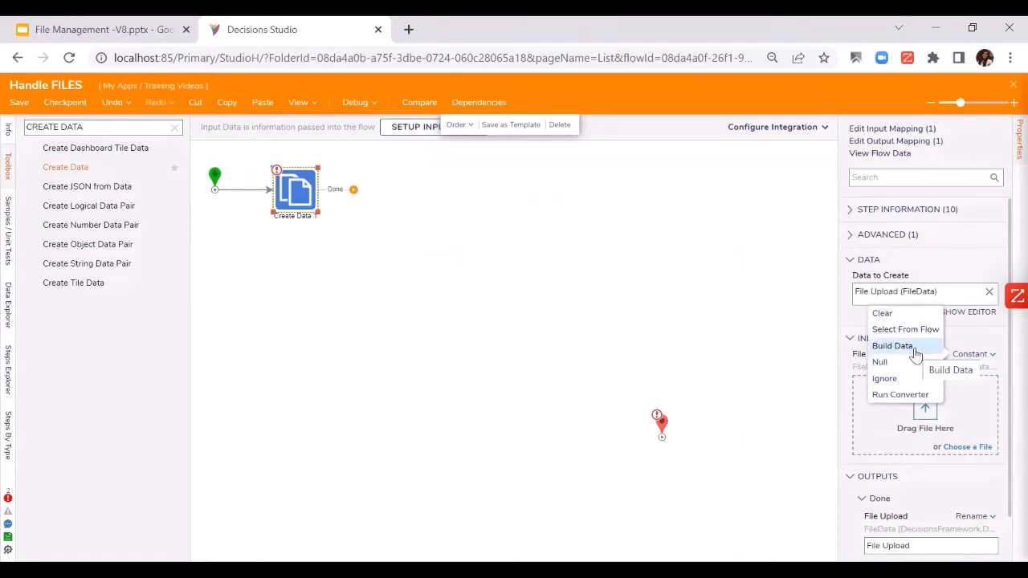
click(916, 354)
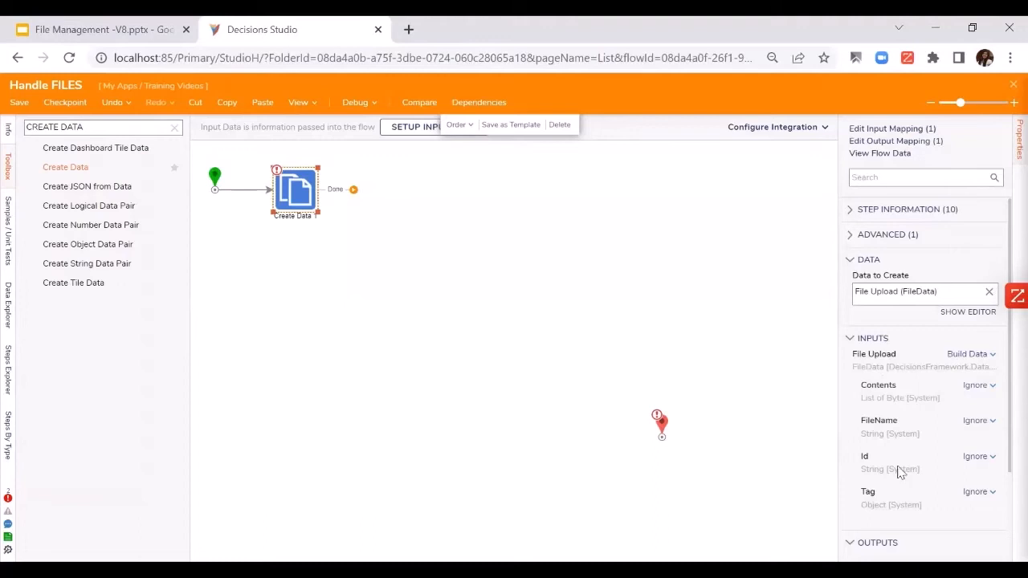
scroll(902, 472, down, 1)
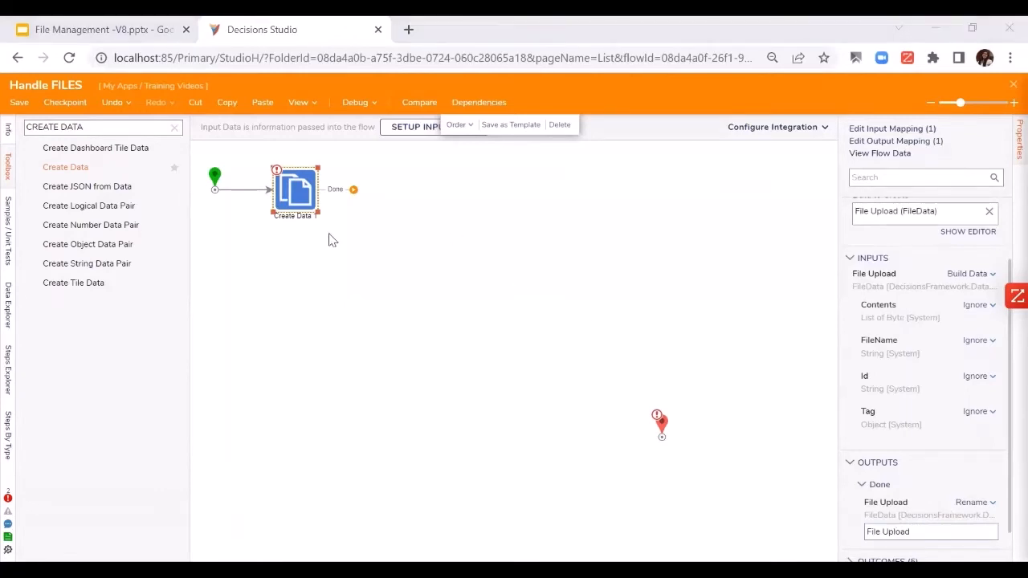
Step: Add a Show Form step to the flow and connect the Create Data step's Done outcome to it
click(171, 131)
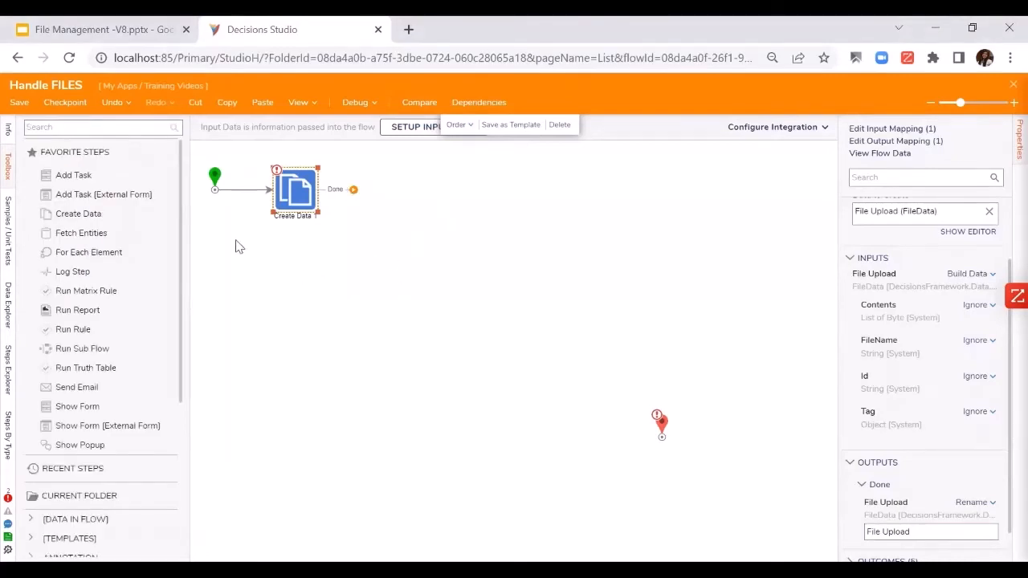
drag(117, 410, 421, 215)
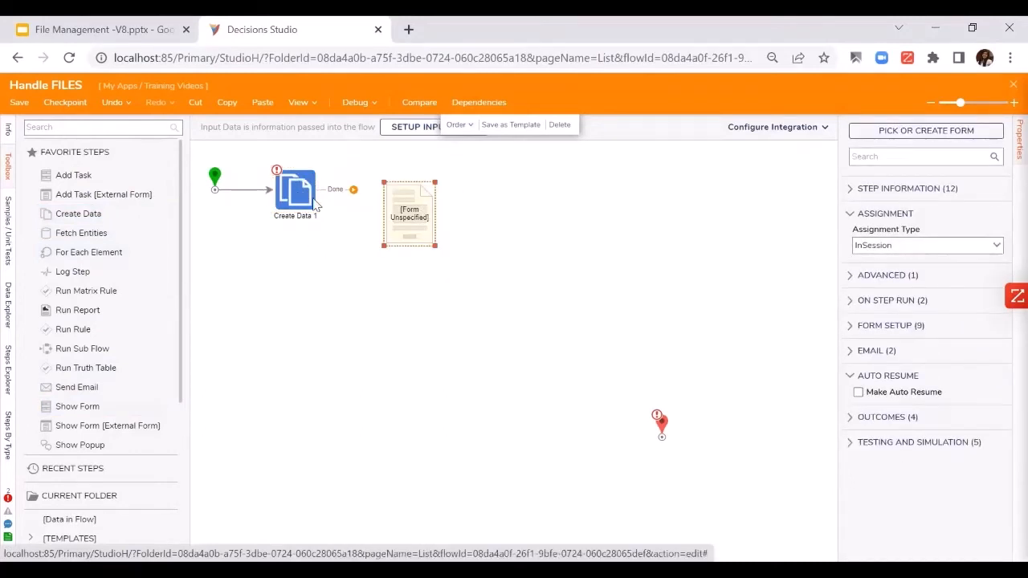
drag(354, 190, 404, 211)
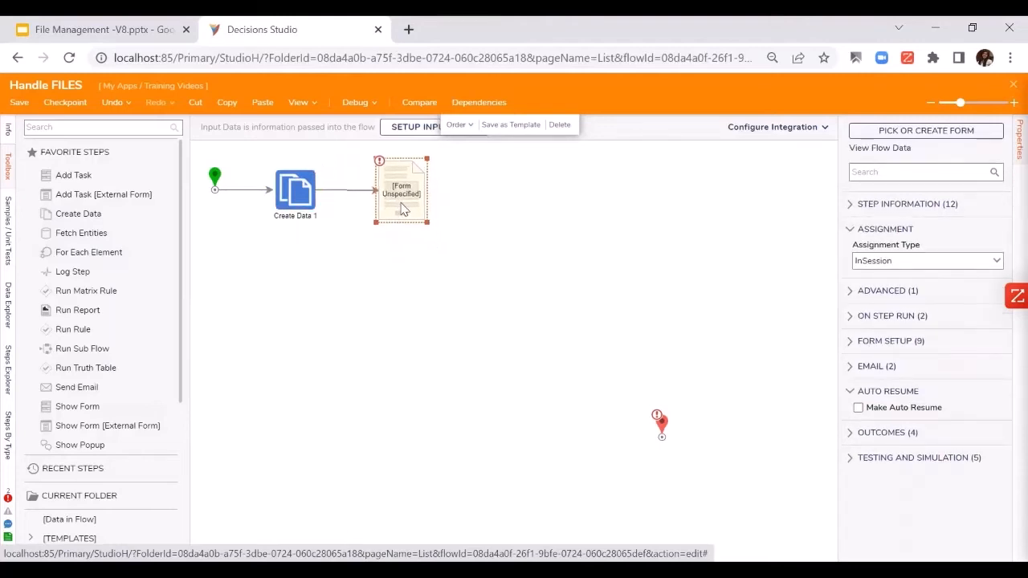
Step: Create a new standard form named View Document for the Show Form step
click(907, 132)
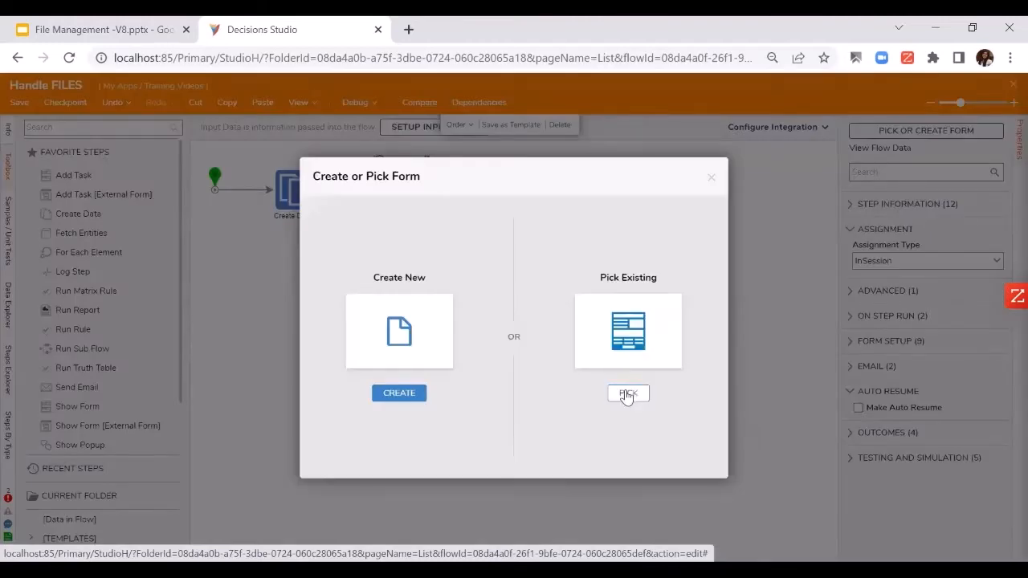
click(390, 399)
click(421, 177)
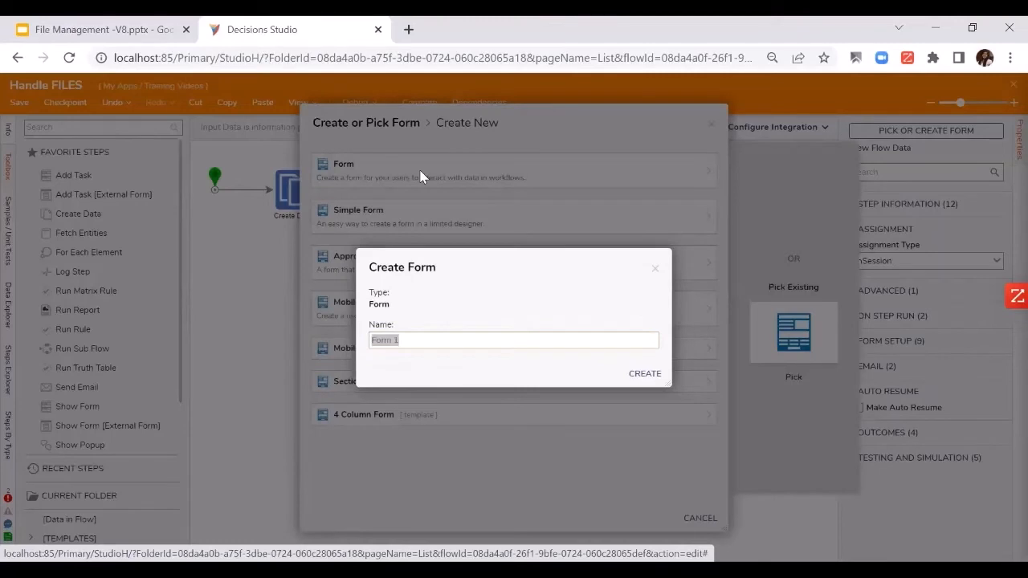
text(View Document)
click(644, 372)
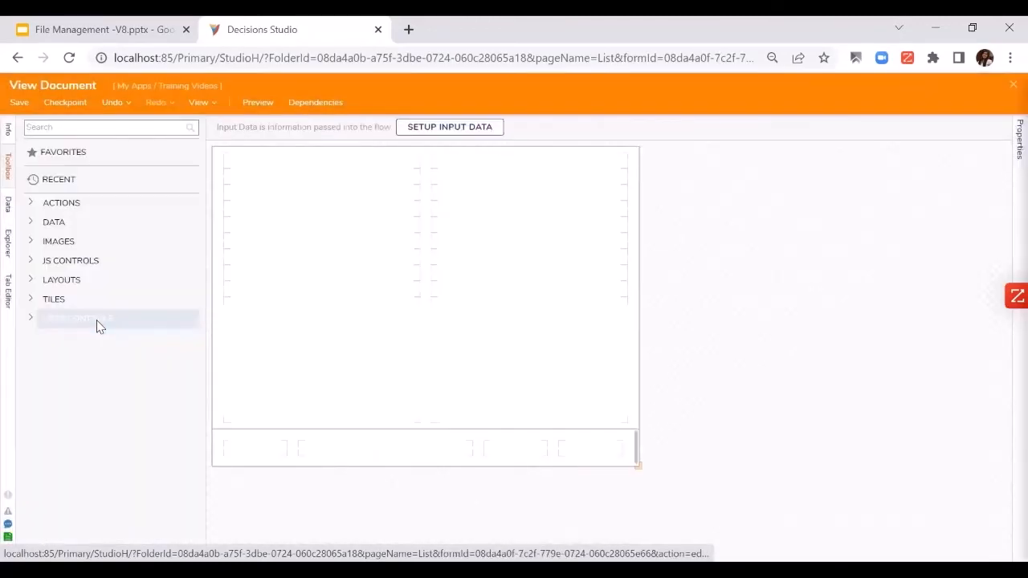
Step: Place a button in the form's footer with the outcome name Close
drag(68, 191, 510, 459)
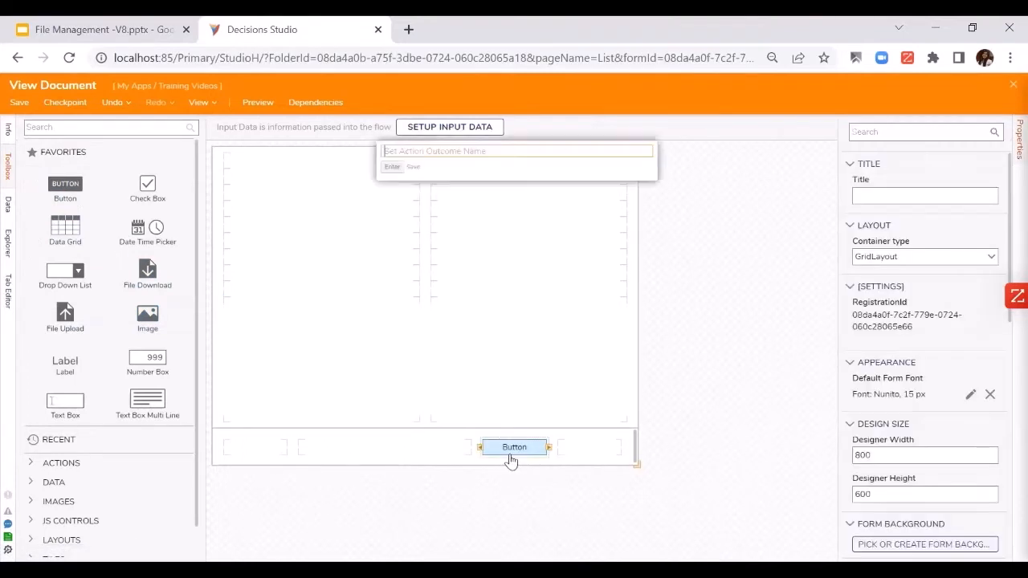
text(Close)
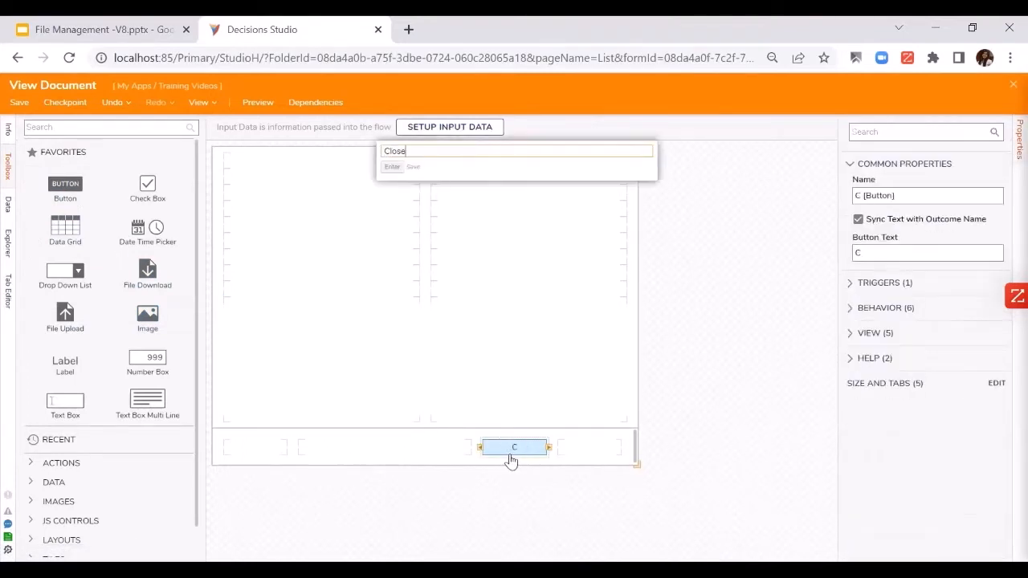
click(392, 167)
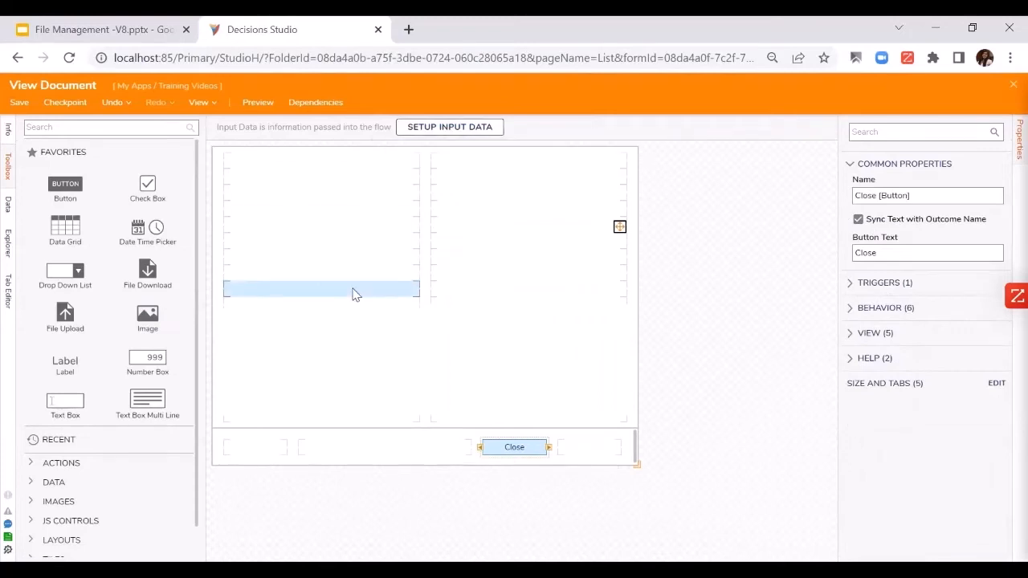
Step: Place a label reading View Document in the first cell of the form's left column
drag(69, 372, 289, 170)
text(View Document)
click(392, 167)
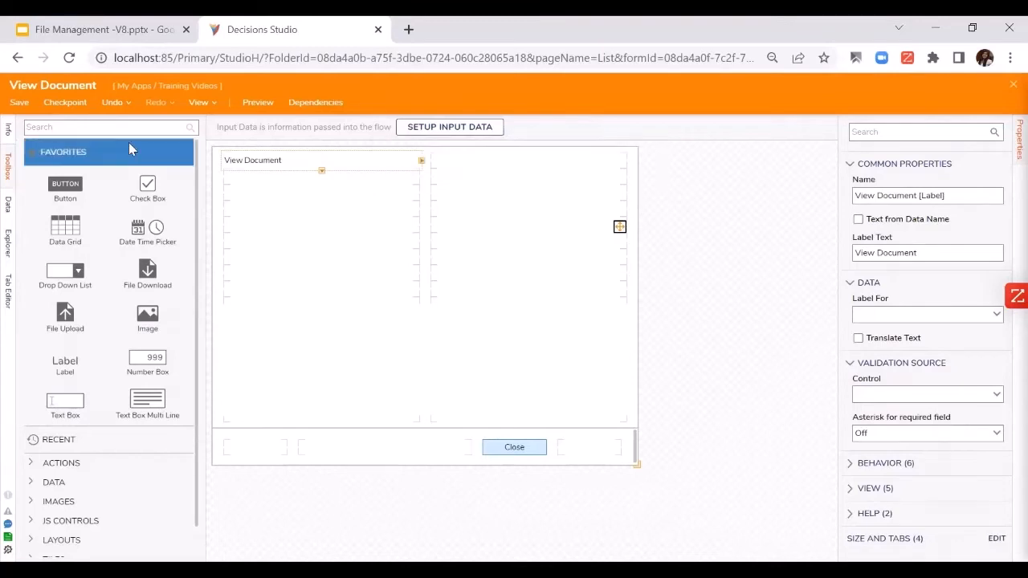
Step: Place a Document Viewer control below the label, extend it down to the footer and across both columns, and save the form
click(125, 123)
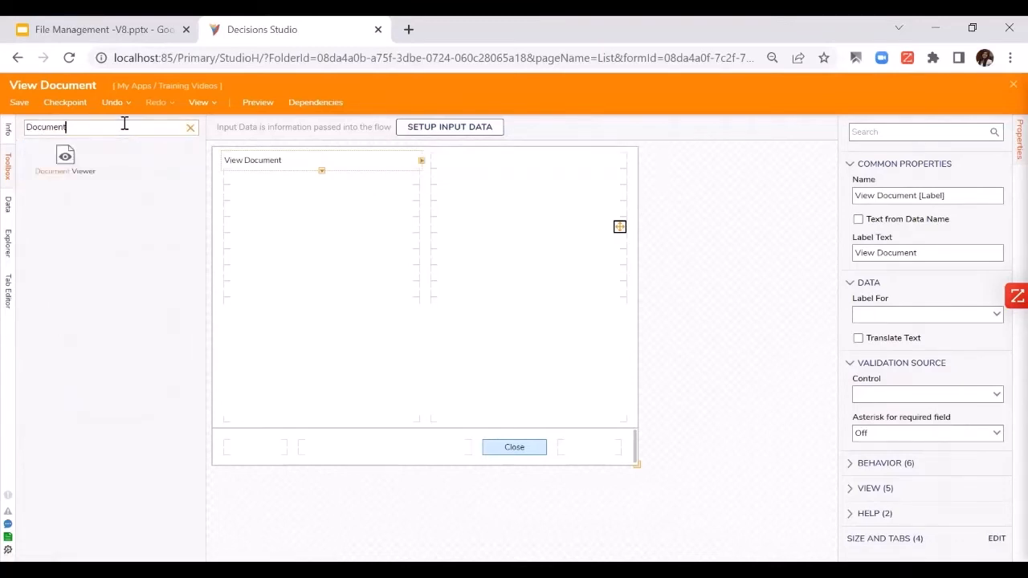
drag(78, 171, 269, 207)
right_click(322, 207)
click(323, 210)
right_click(313, 225)
click(315, 219)
click(316, 236)
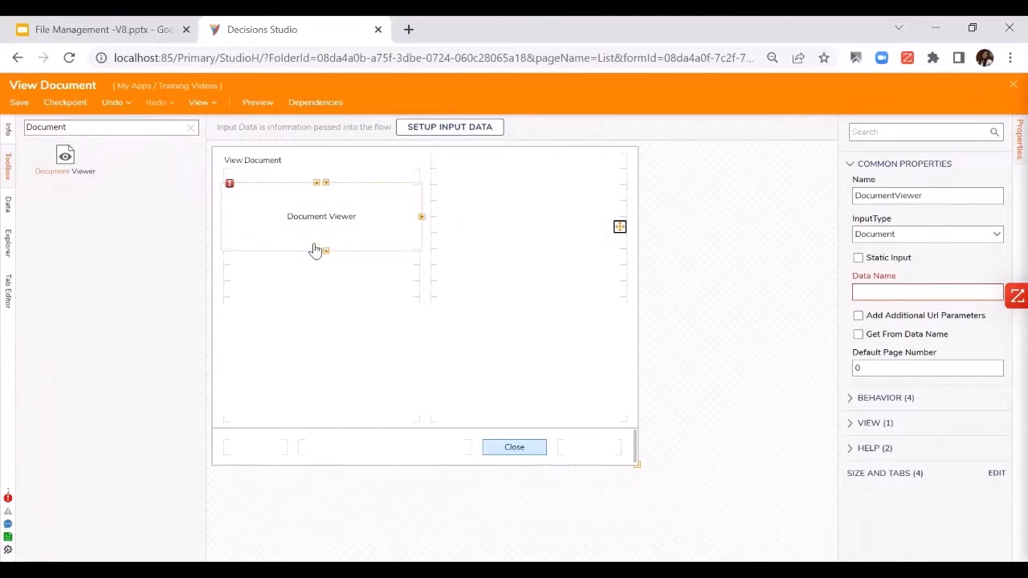
click(317, 252)
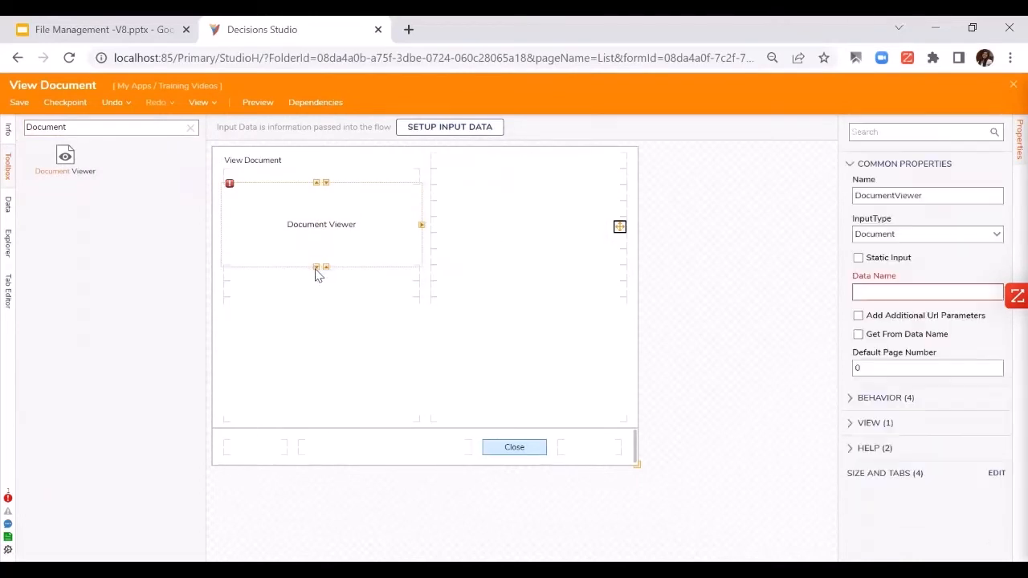
click(317, 268)
click(321, 285)
click(317, 301)
click(317, 306)
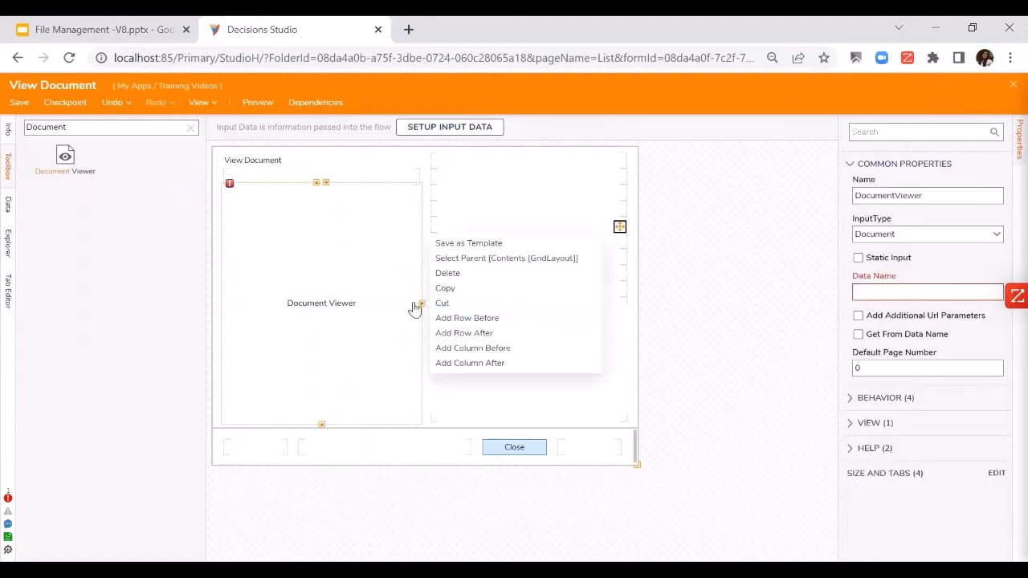
click(420, 304)
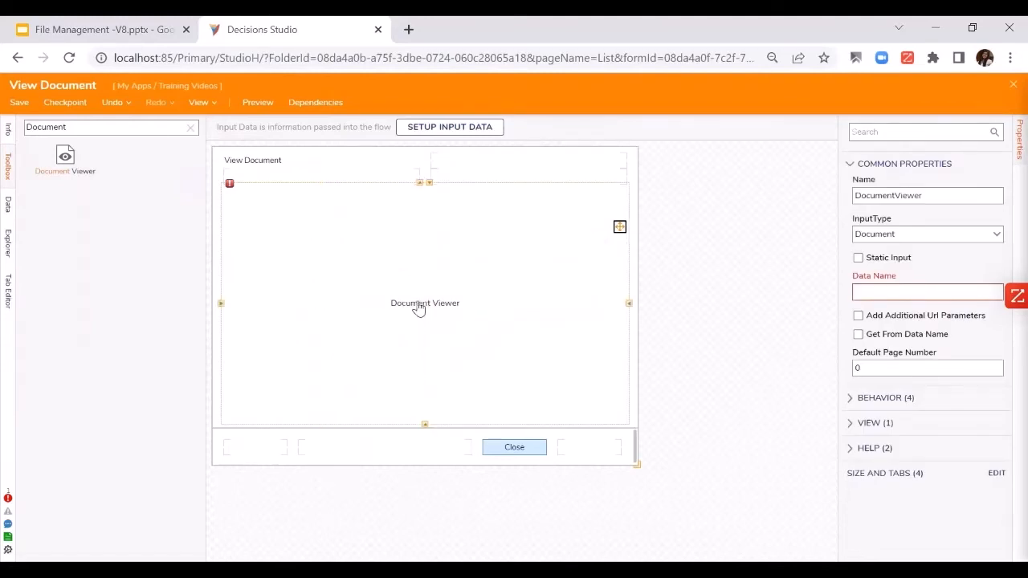
click(18, 102)
click(654, 374)
Step: Set the Document Viewer's input type to FileData and data name to File Upload, and save and close the form
click(997, 238)
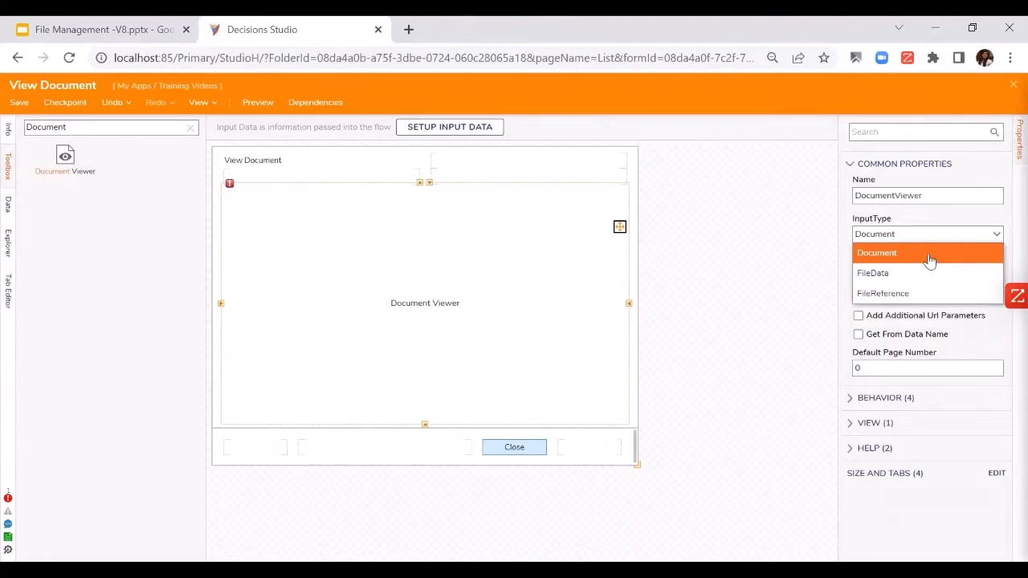
click(887, 276)
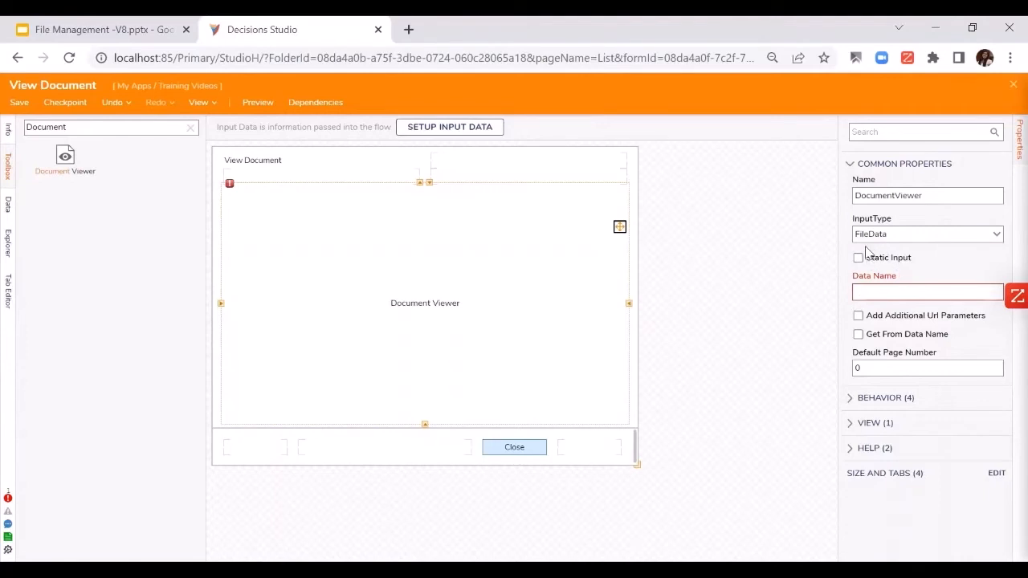
click(886, 291)
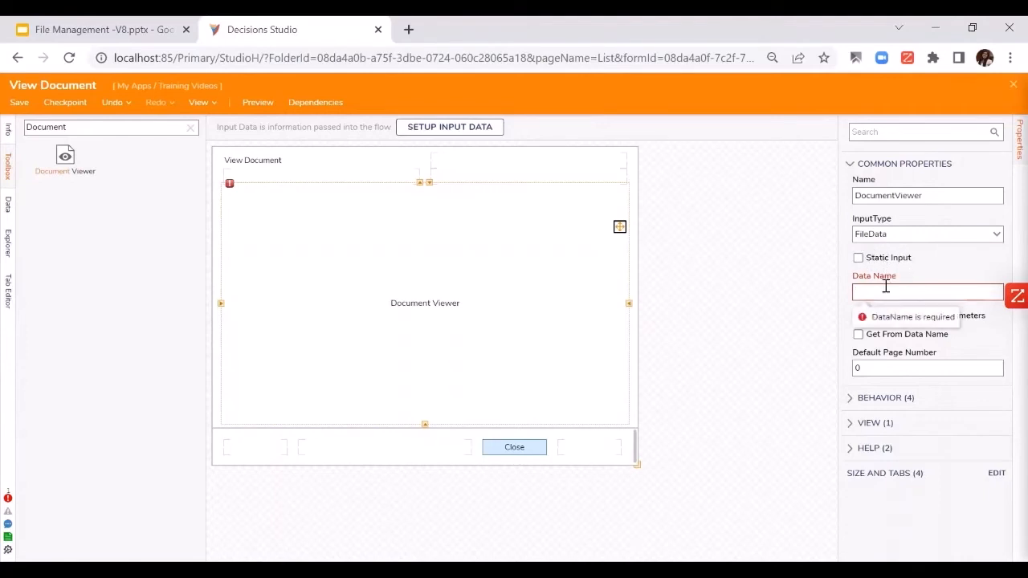
text(File Upload)
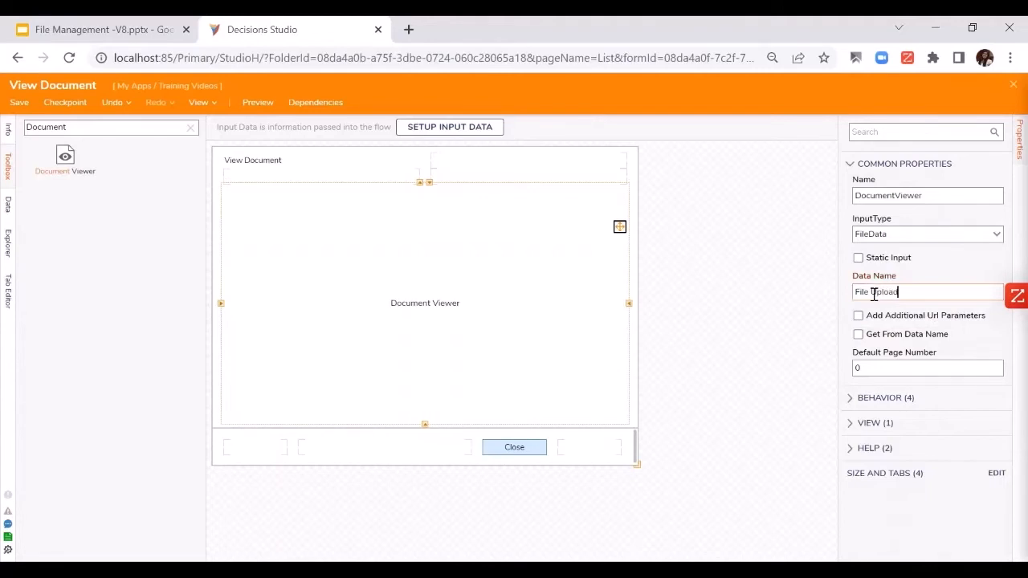
click(1013, 84)
click(653, 379)
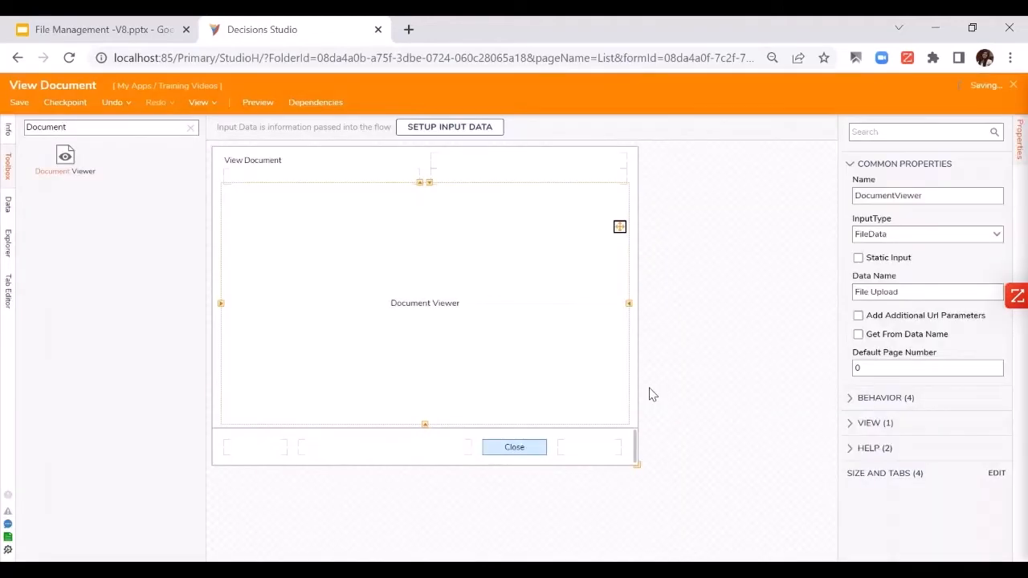
Step: Connect the View Document form's outcome to the end step and align the end step in line with the other steps
drag(464, 190, 662, 426)
drag(633, 315, 591, 183)
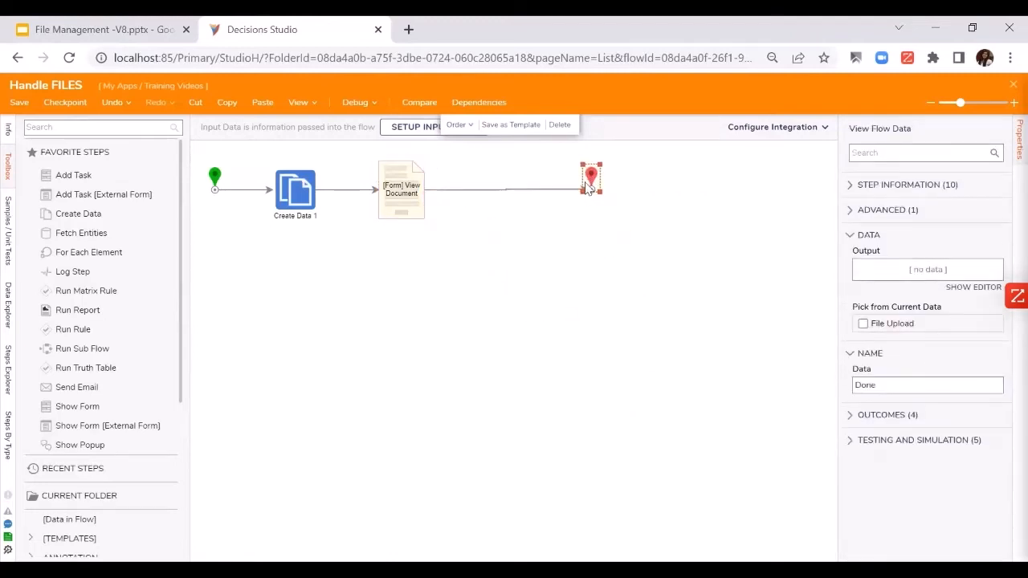
click(404, 205)
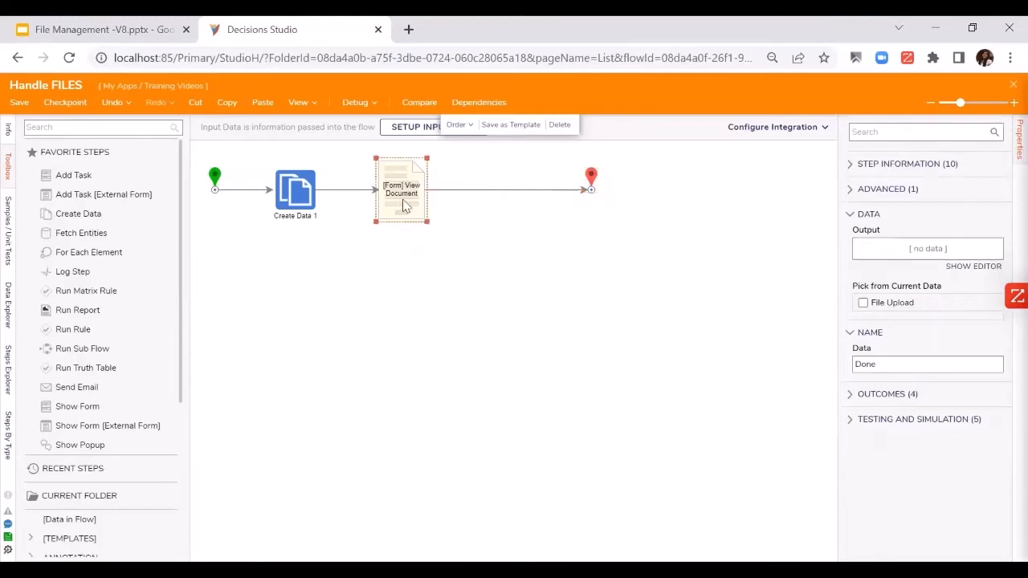
Step: Set the Create Data step's File Upload input mapping to Constant and upload Exception Handling.pdf as its value
click(309, 212)
click(972, 354)
click(890, 329)
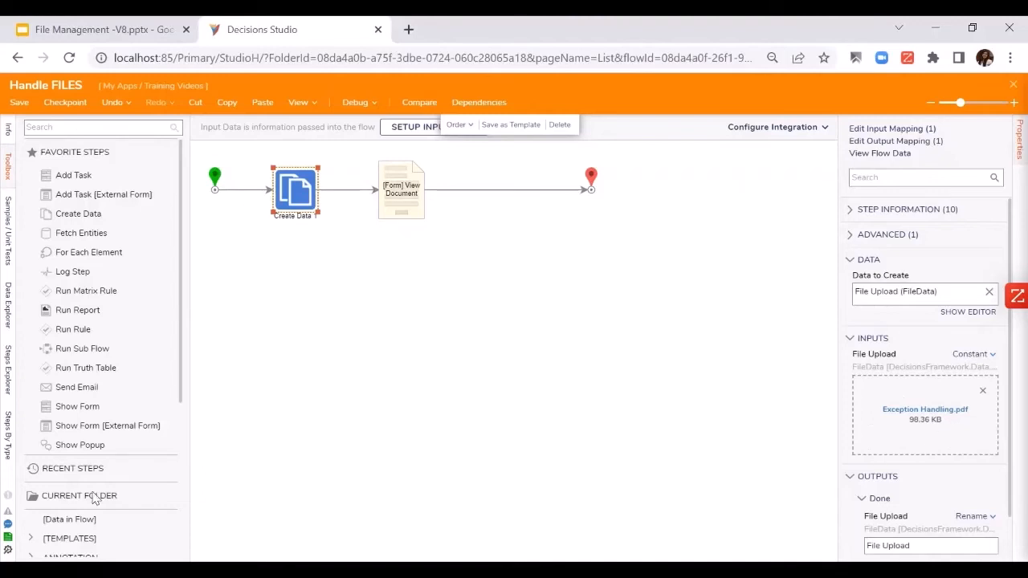
click(306, 383)
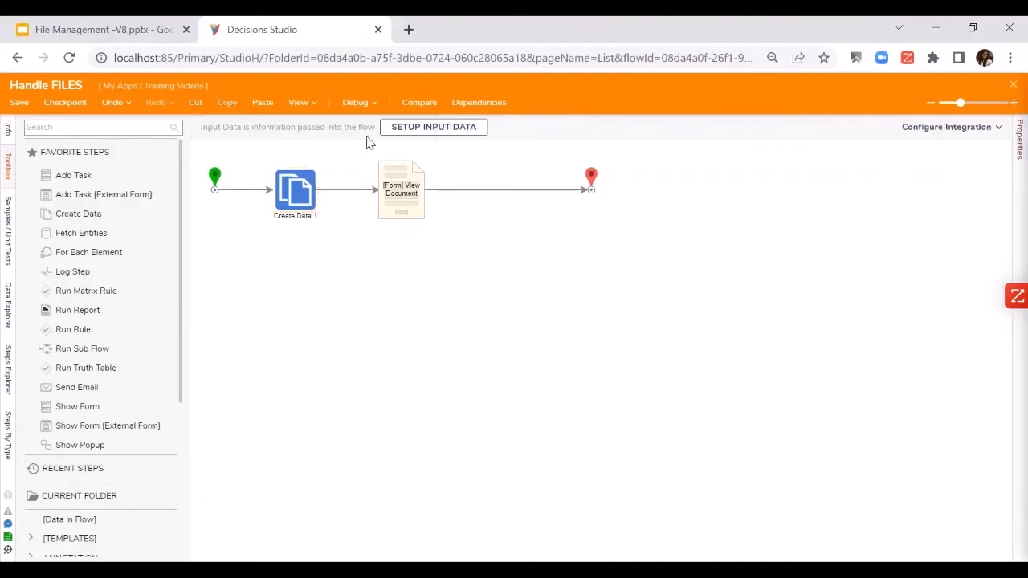
Step: Debug the Handle FILES flow, look through the PDF in the View Document form, and minimize the form window
click(352, 110)
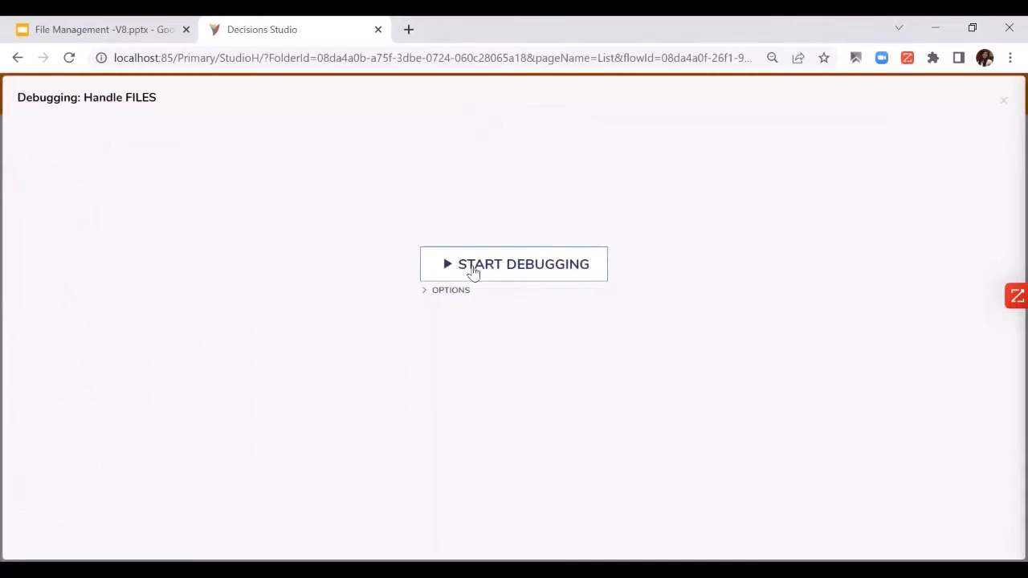
click(474, 269)
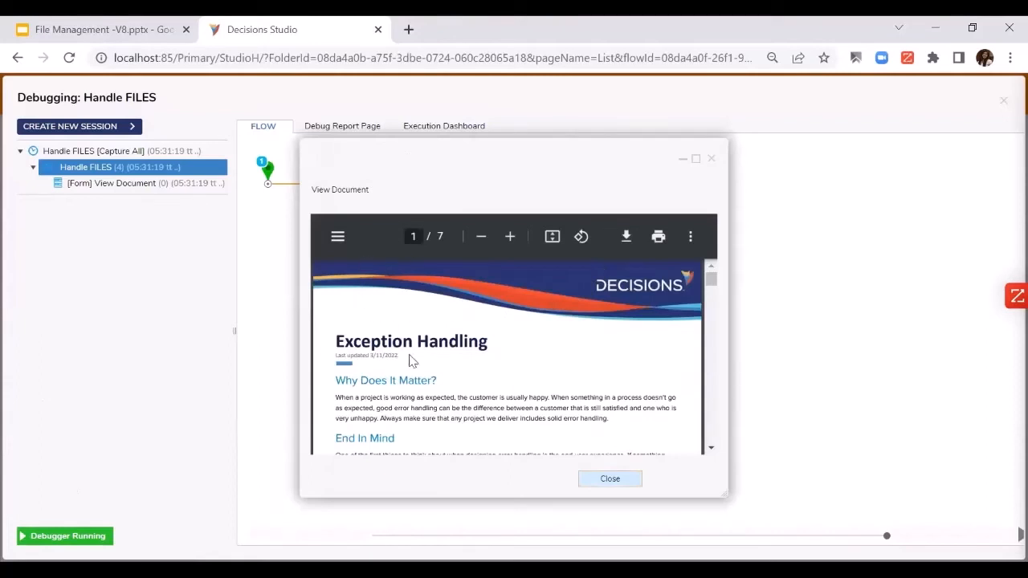
scroll(412, 349, down, 10)
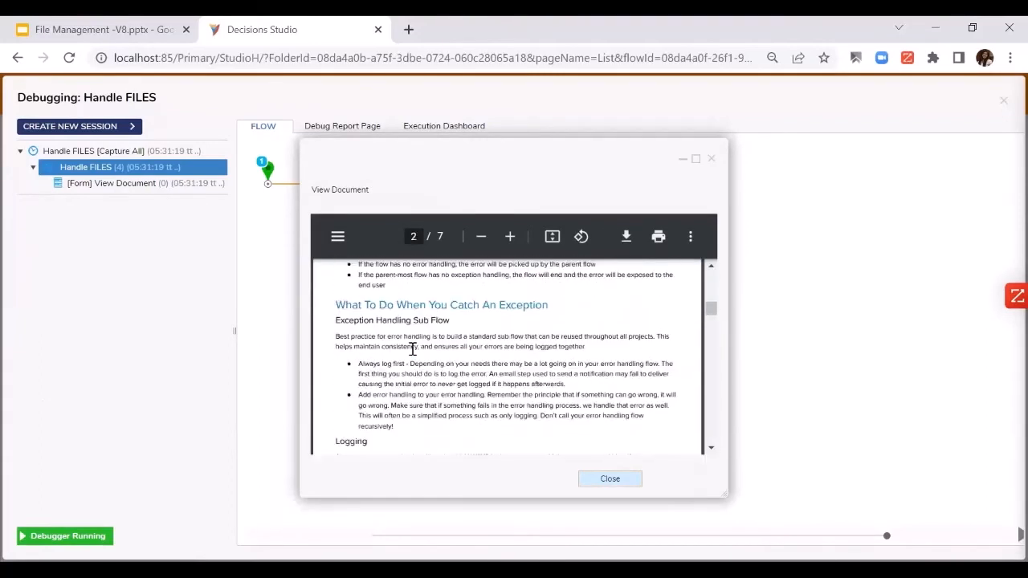
scroll(551, 314, up, 10)
scroll(551, 314, up, 2)
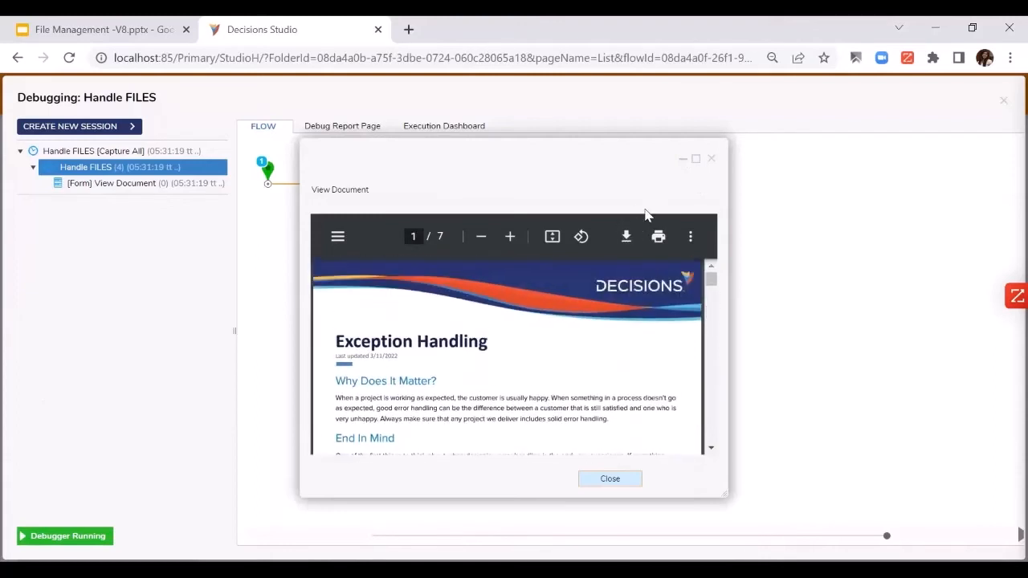
click(682, 159)
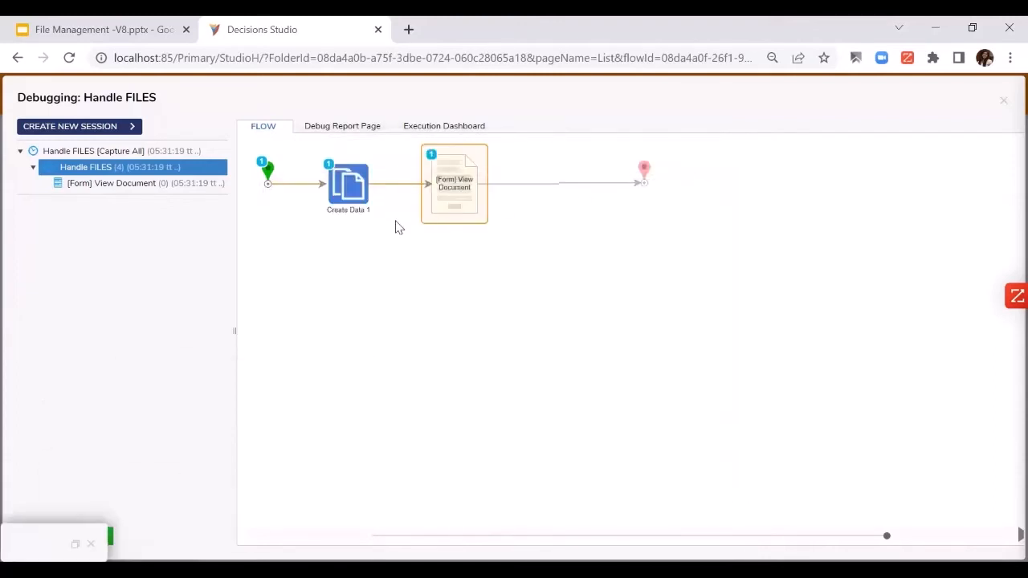
Step: Examine the input and output data of the Create Data step's Execution 1 and close the data view
click(339, 206)
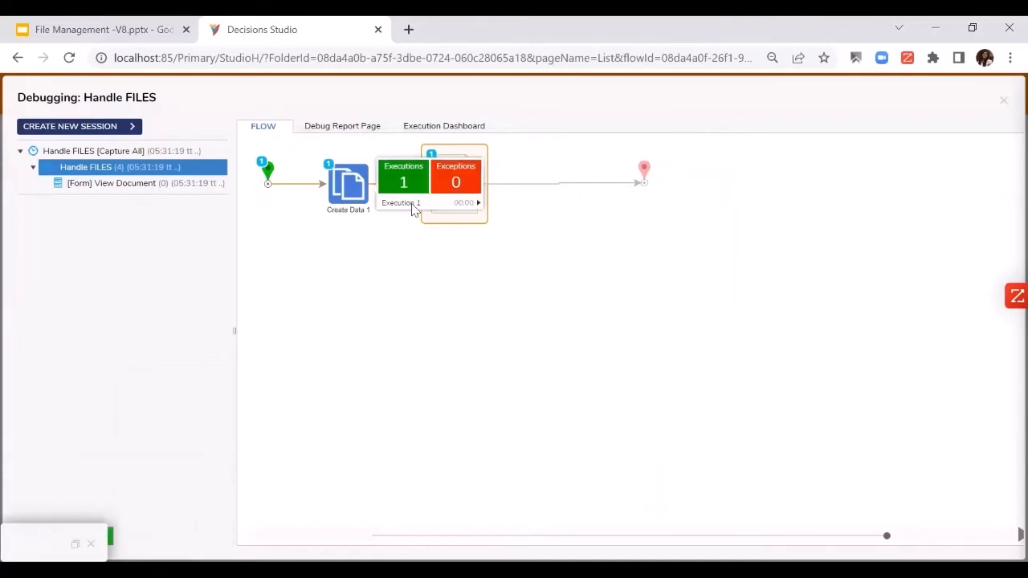
click(477, 202)
click(562, 209)
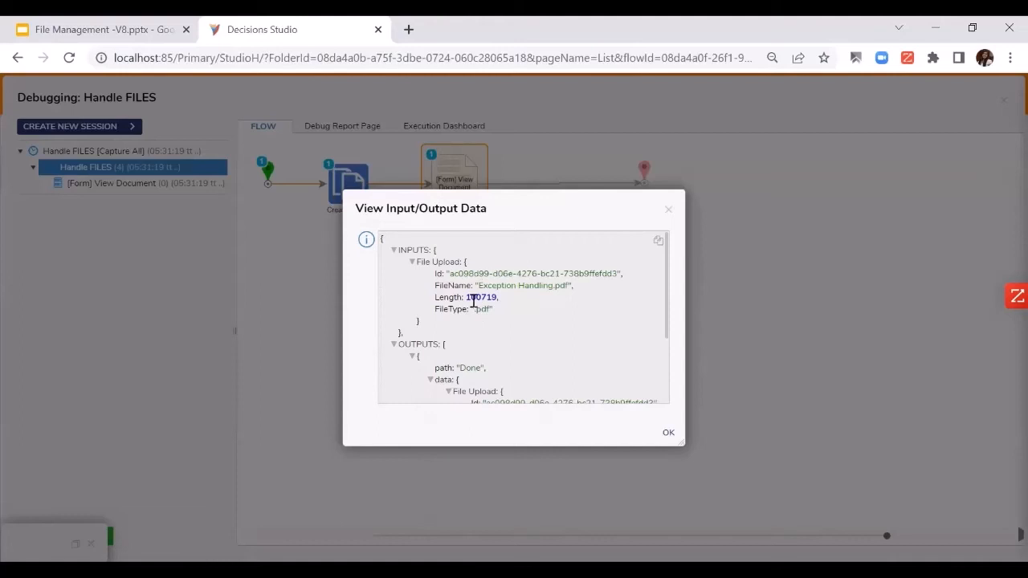
scroll(496, 342, down, 3)
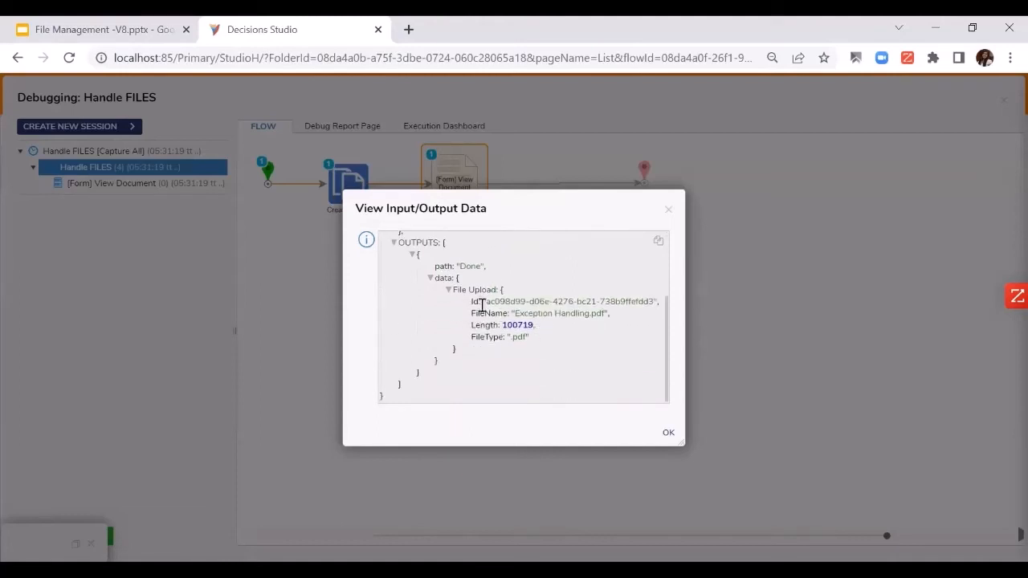
scroll(482, 305, up, 1)
scroll(494, 378, down, 1)
click(672, 211)
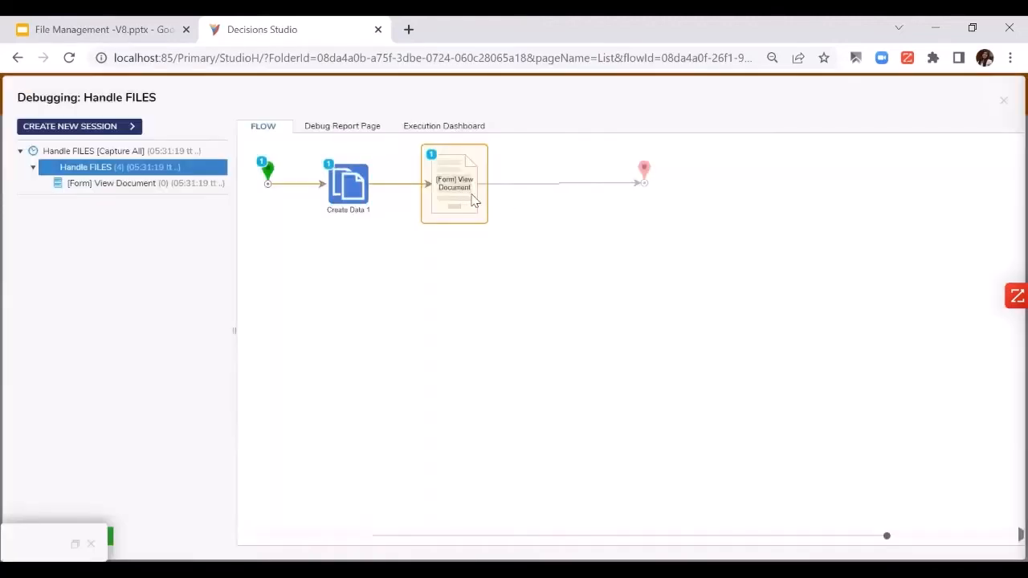
Step: Inspect the input data received by the View Document form step and close the debugger
mouse_move(539, 209)
mouse_move(587, 204)
click(619, 210)
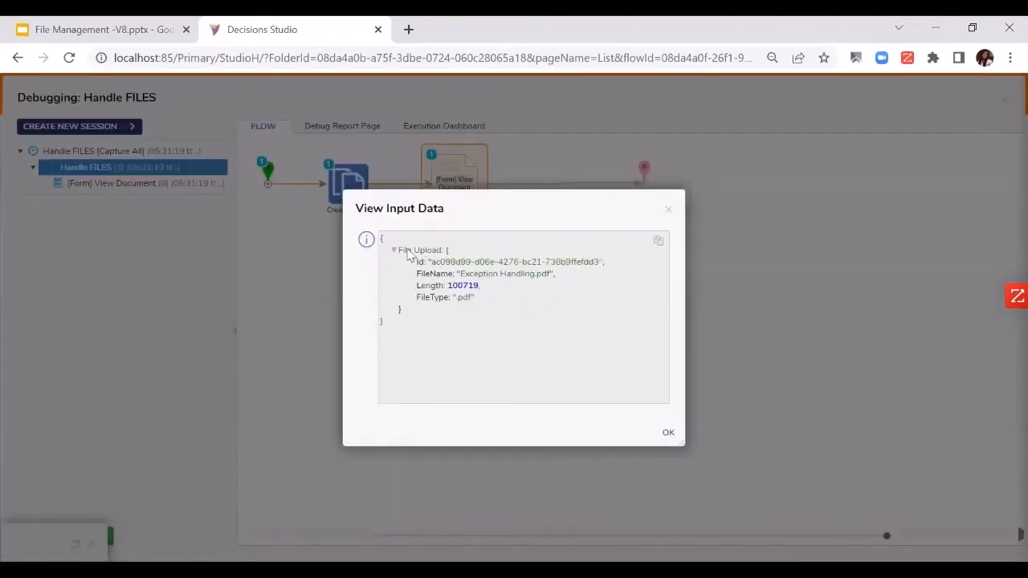
click(666, 212)
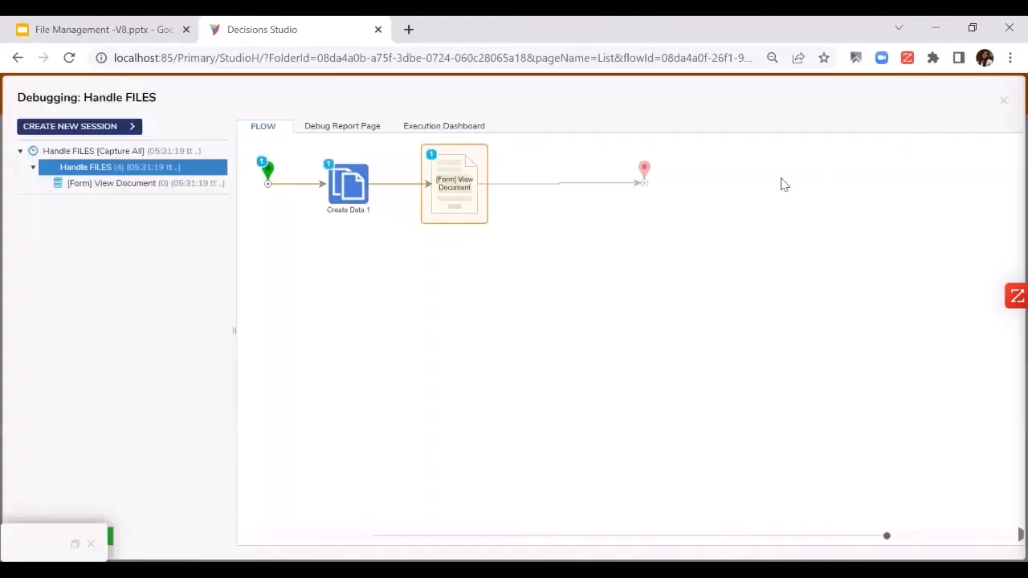
click(1004, 101)
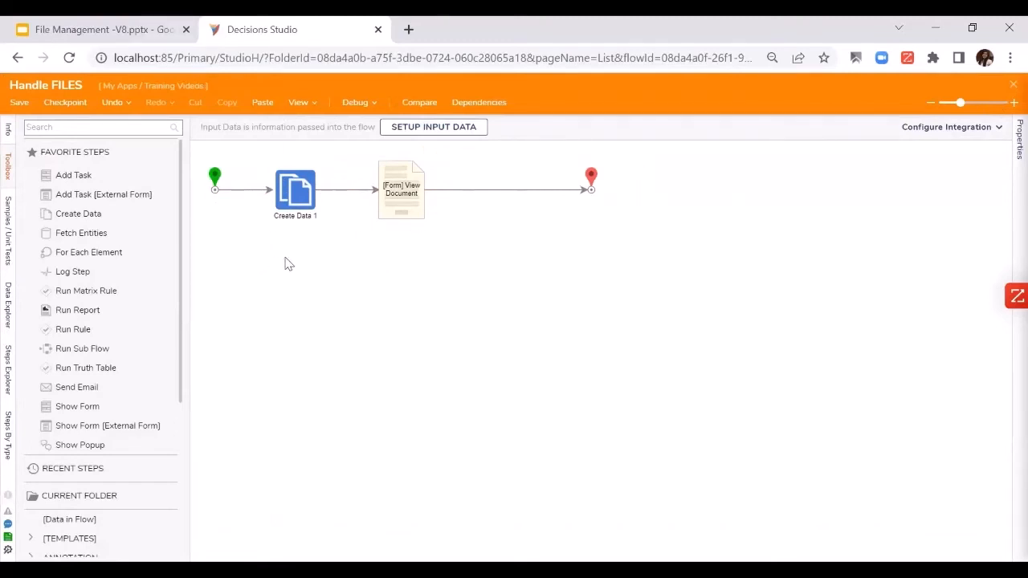
click(110, 25)
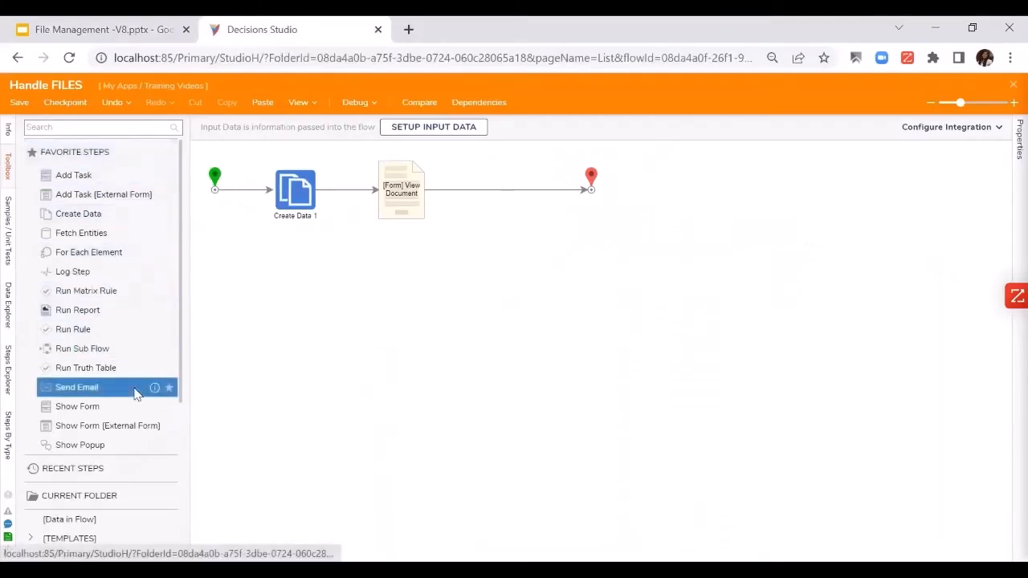
Step: Examine the document-handling steps available in DocumentService within the Internal Services integration category
scroll(53, 448, down, 3)
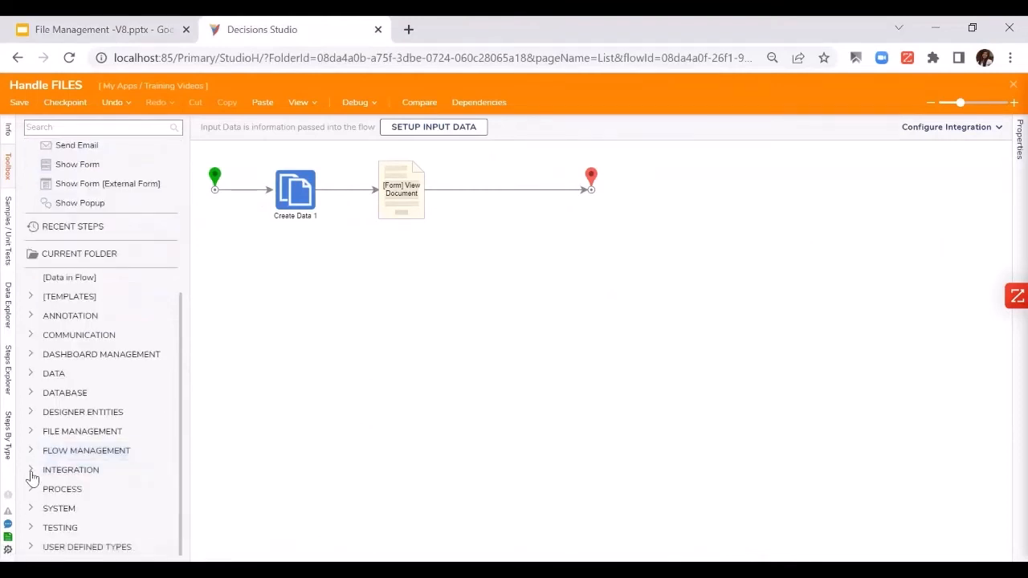
click(30, 472)
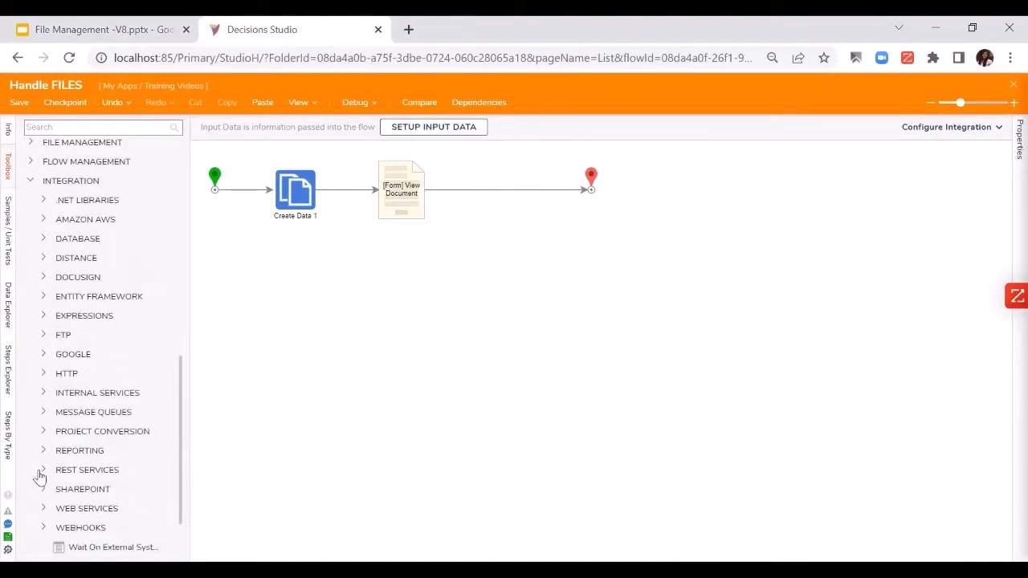
click(40, 394)
click(74, 398)
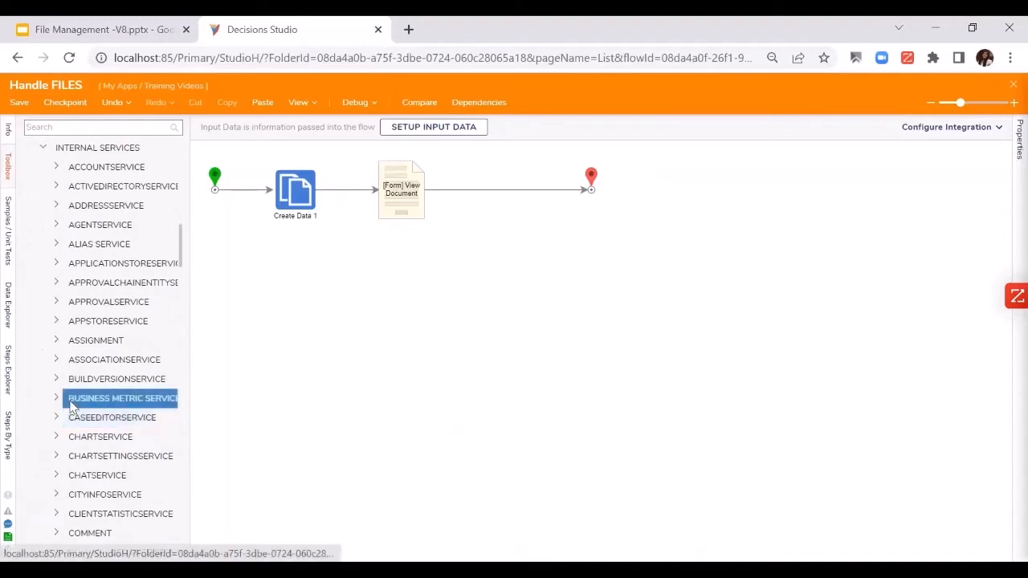
scroll(84, 417, down, 1)
click(85, 416)
scroll(88, 428, down, 5)
click(88, 424)
scroll(89, 430, down, 2)
click(88, 430)
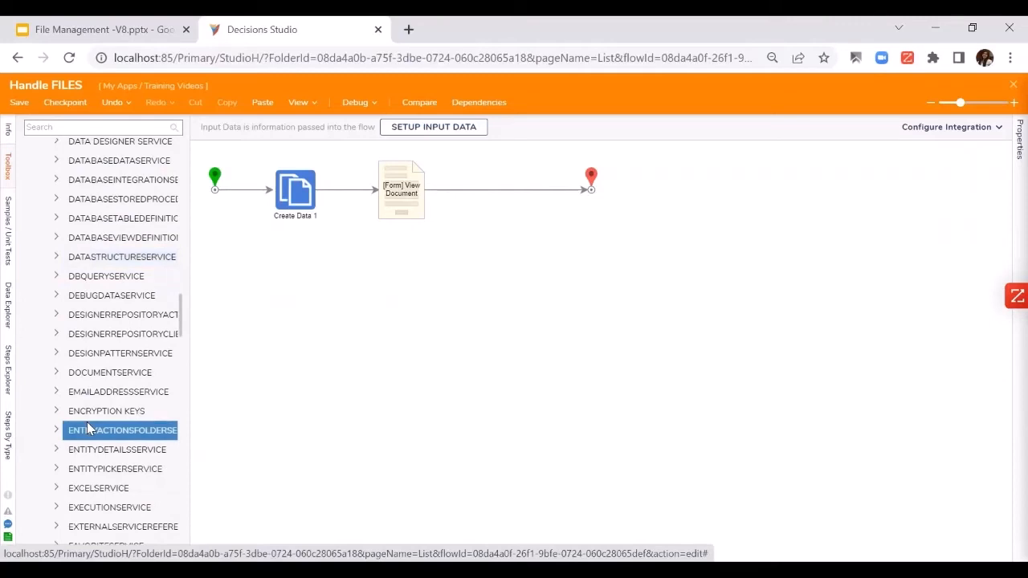
scroll(87, 426, up, 1)
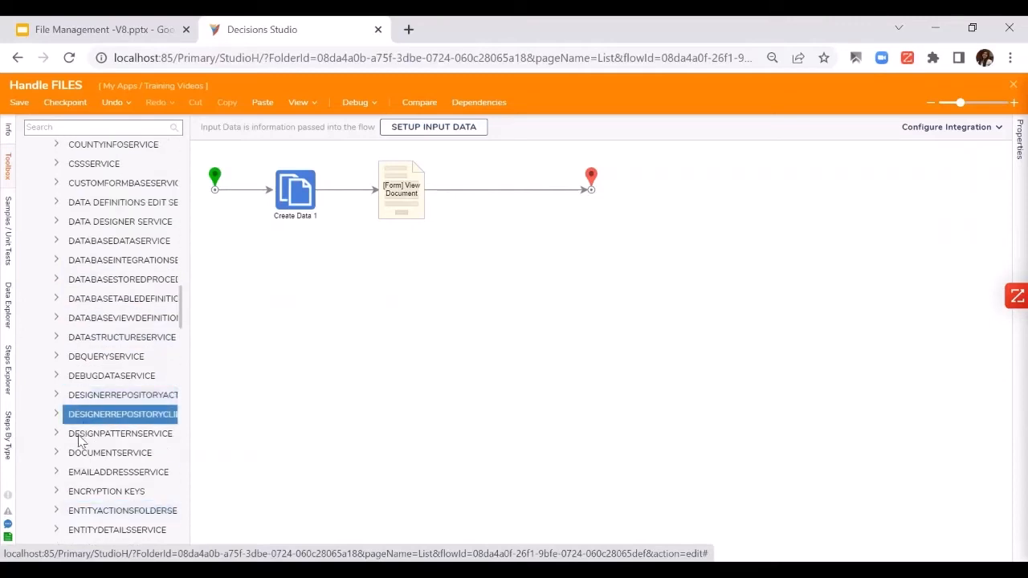
click(56, 453)
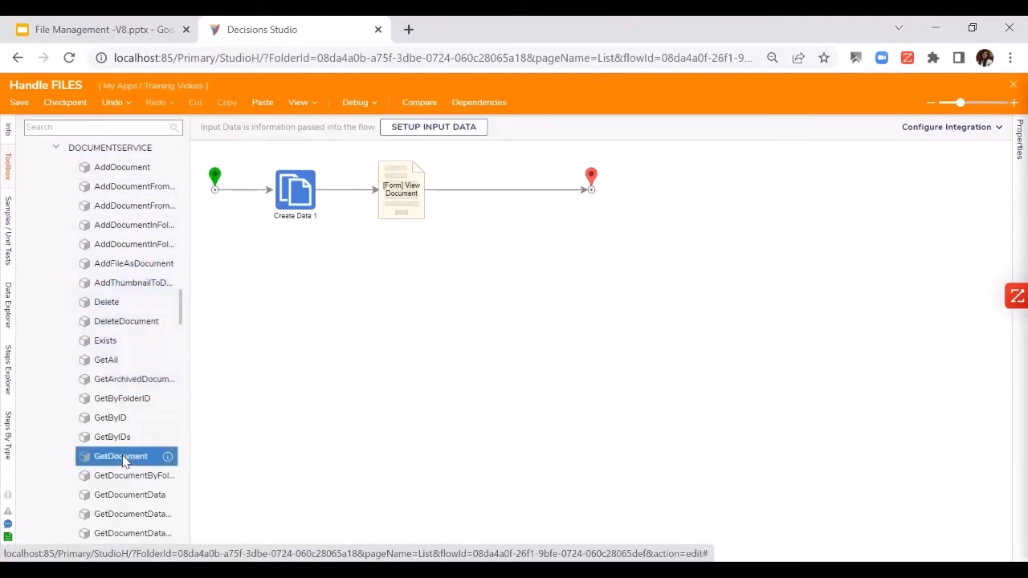
scroll(124, 456, down, 8)
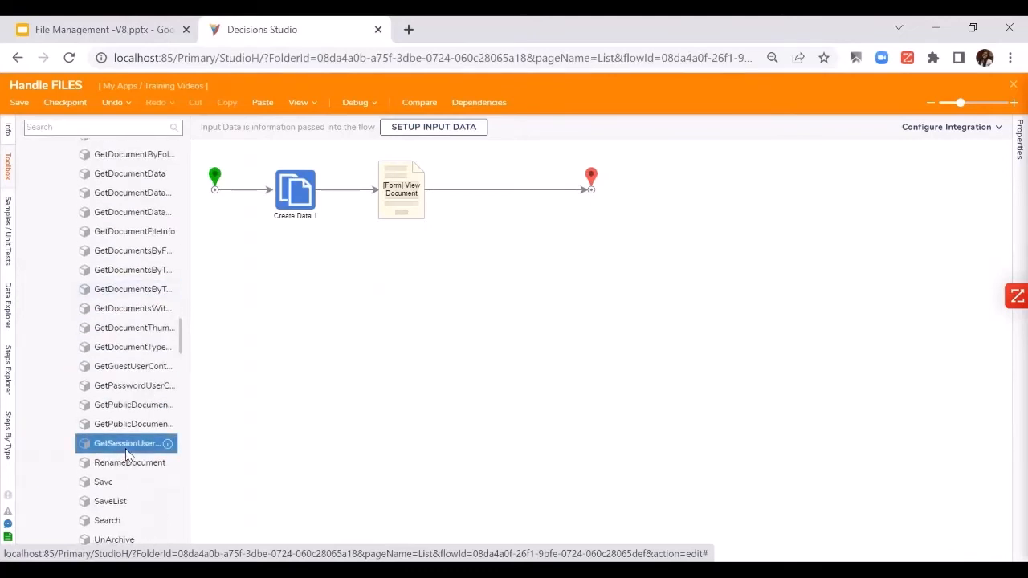
scroll(127, 455, down, 2)
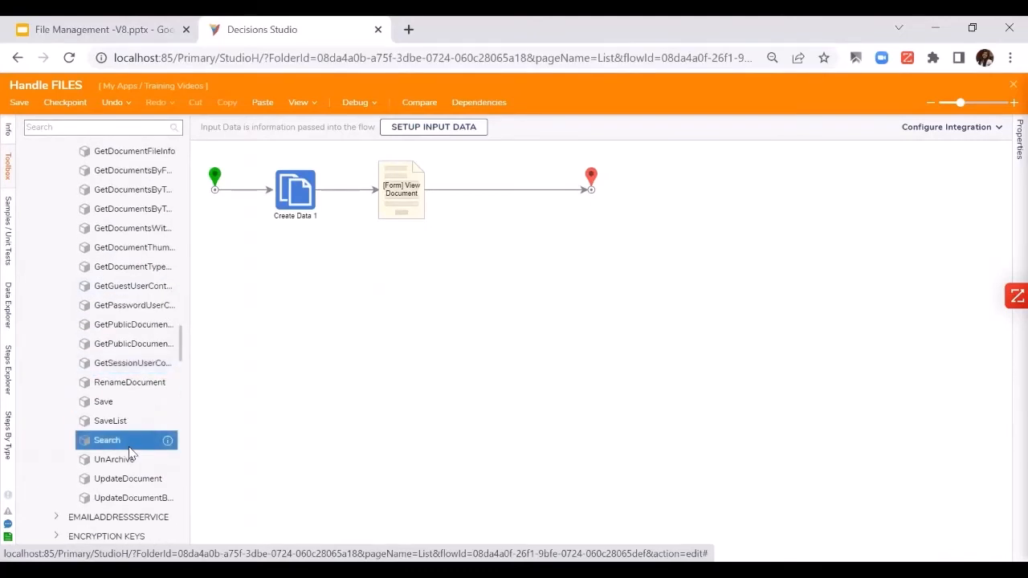